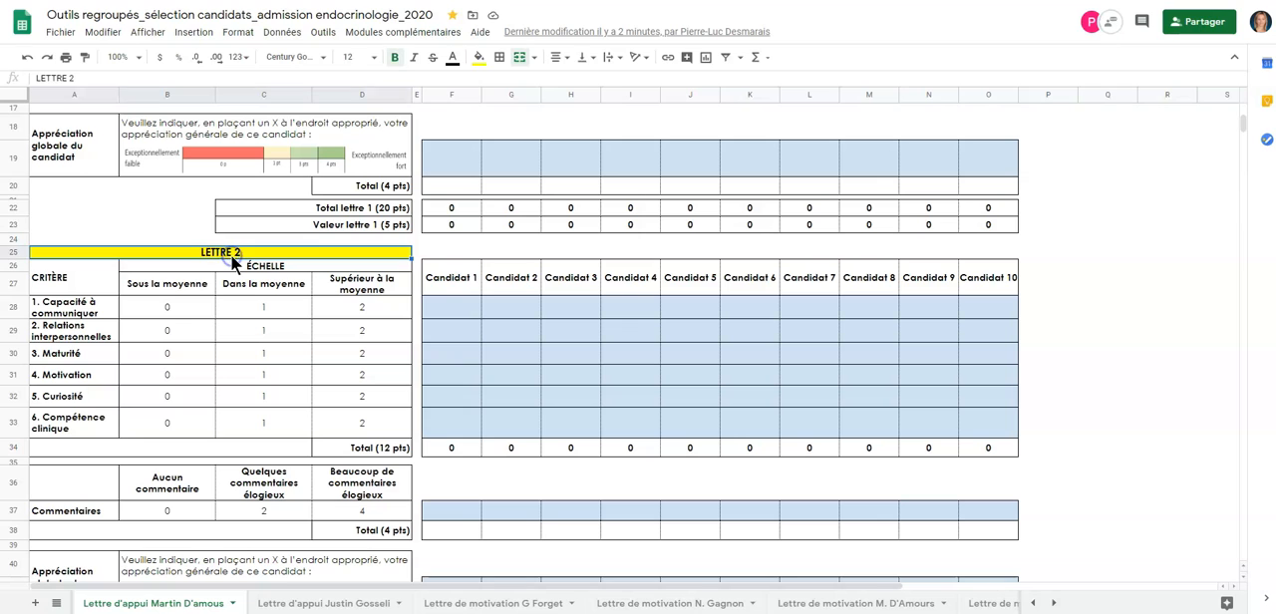
Step: Examine Candidat 1's formulas for the value of letter 1, the value of letter 2 and TOTAL LETTRES
click(446, 320)
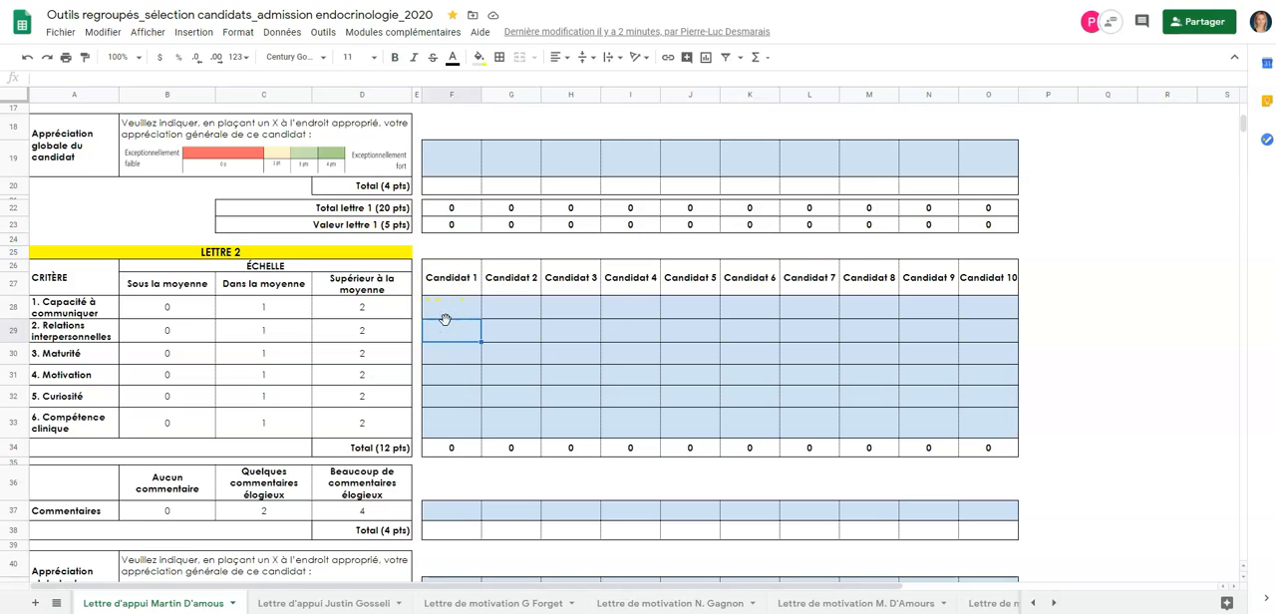
scroll(446, 319, up, 2)
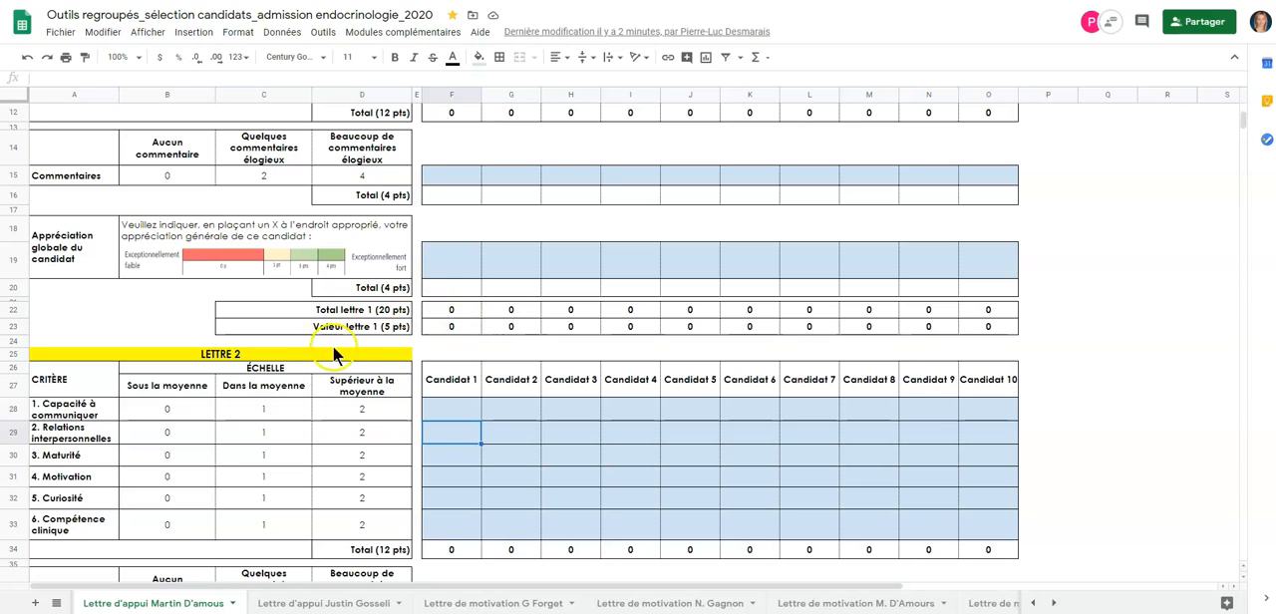
click(464, 325)
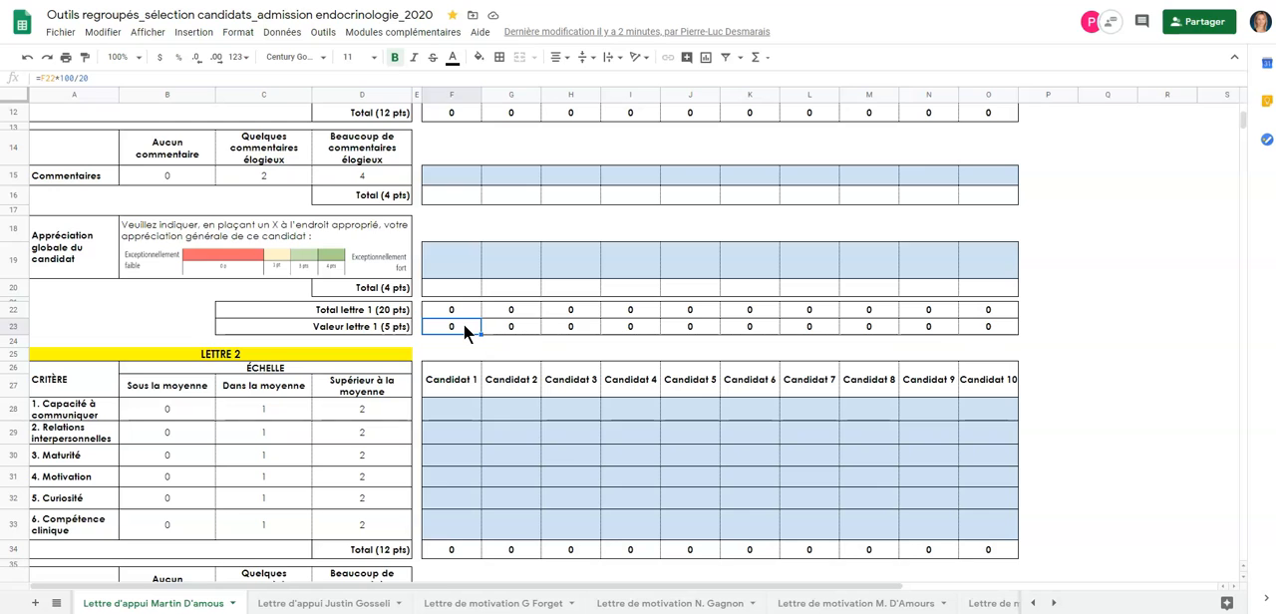
scroll(463, 324, down, 7)
click(455, 349)
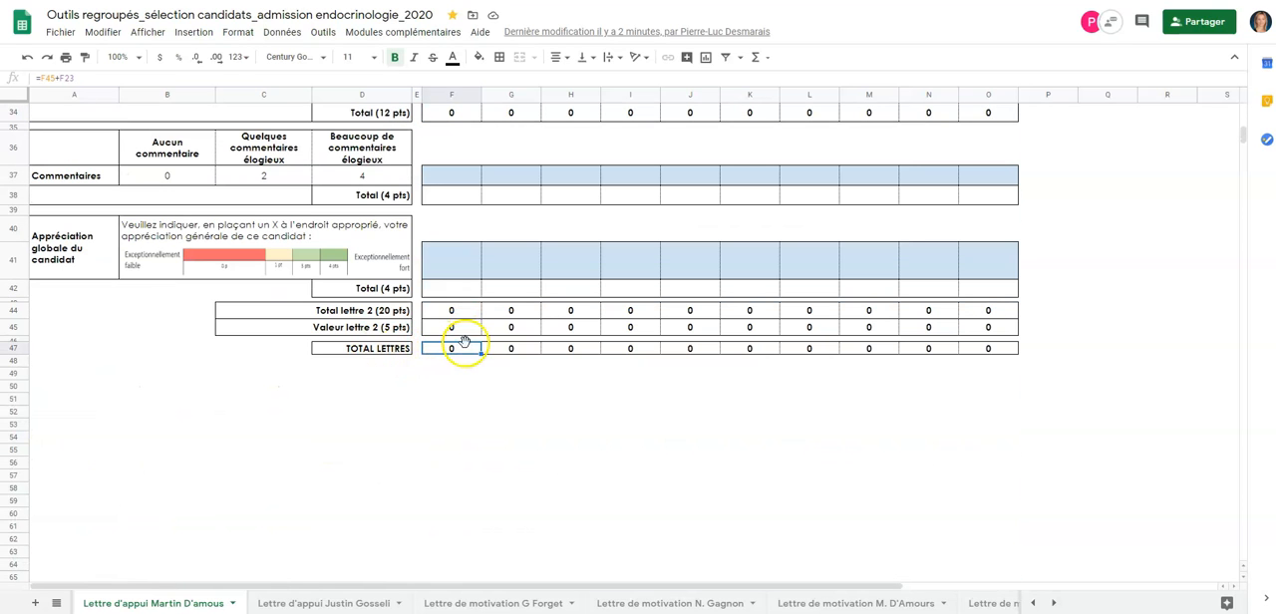
click(457, 327)
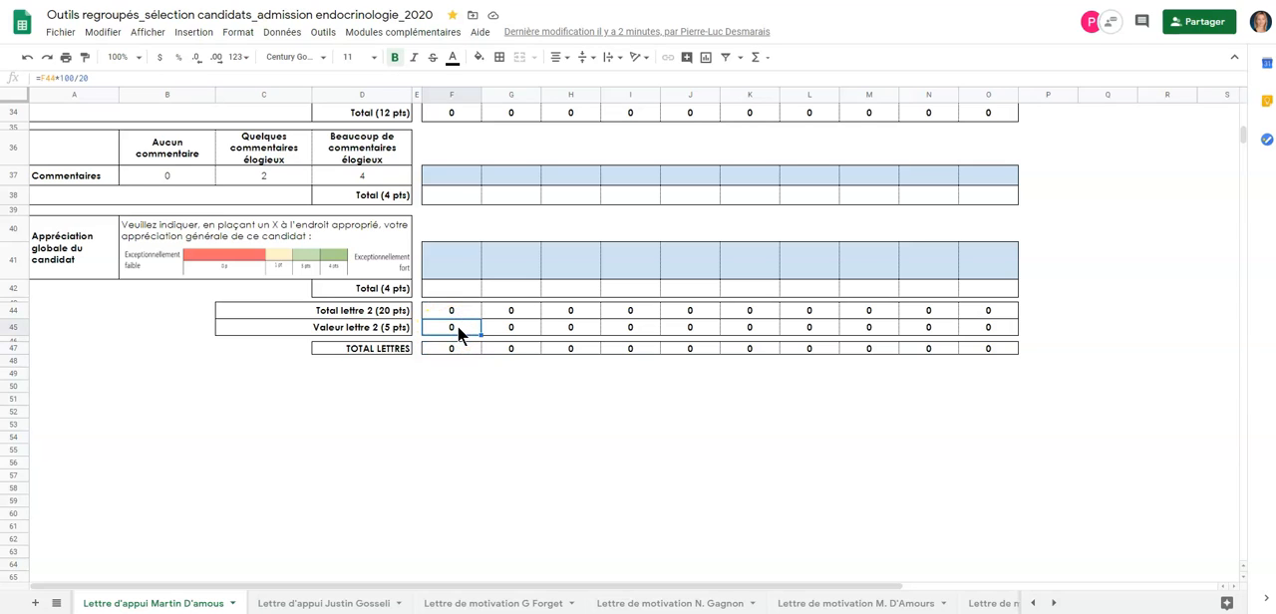
click(455, 348)
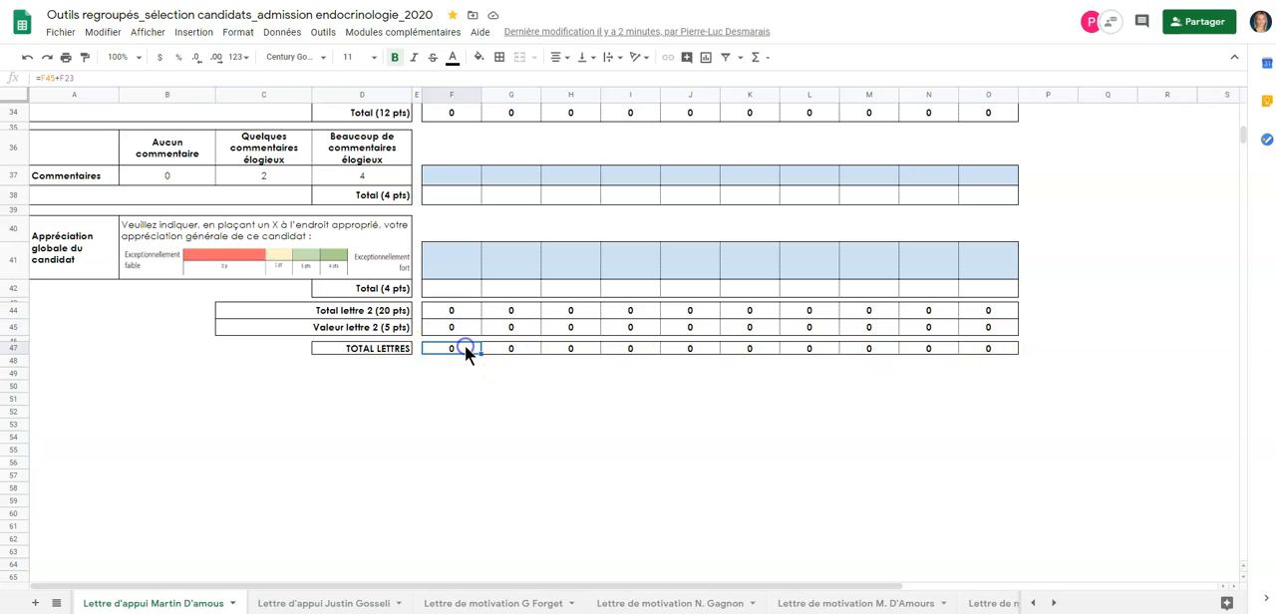
click(632, 433)
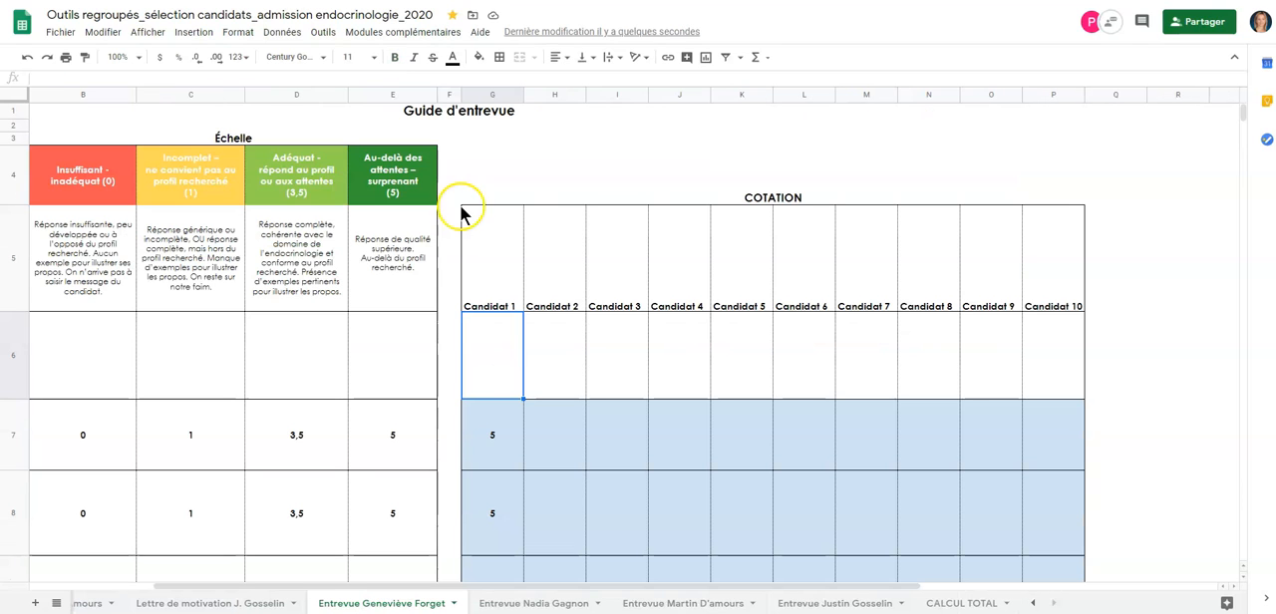
click(563, 439)
Step: Open the first Entrevue sheet and examine the interview questions with the scores given to Candidat 1
drag(653, 590, 525, 594)
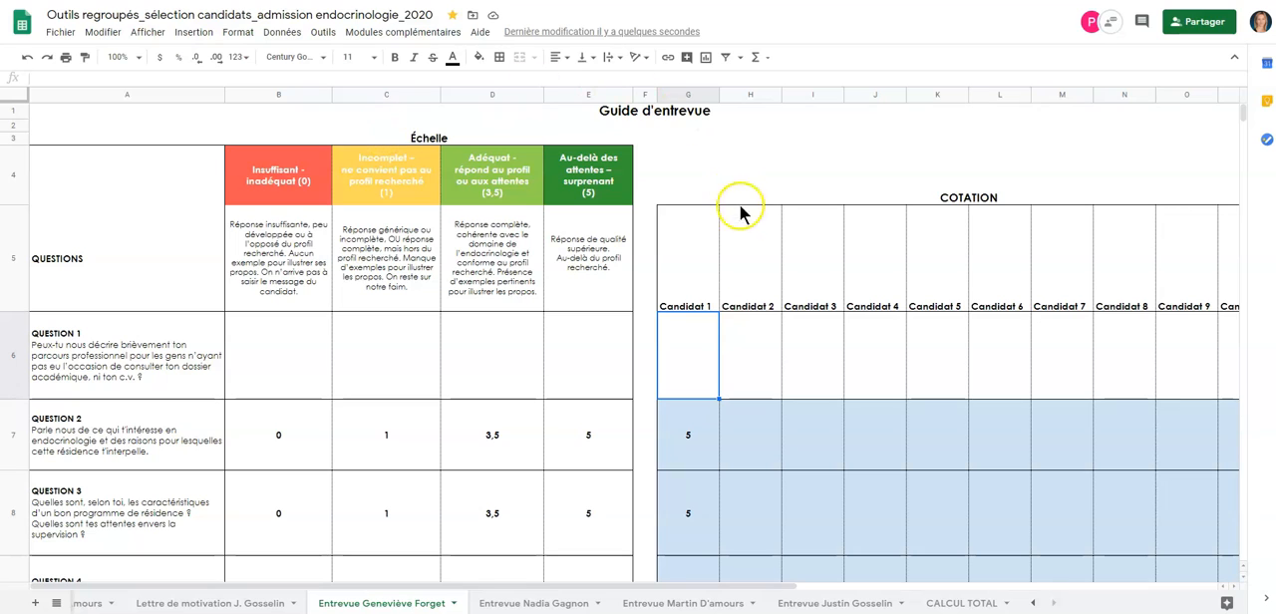
click(688, 441)
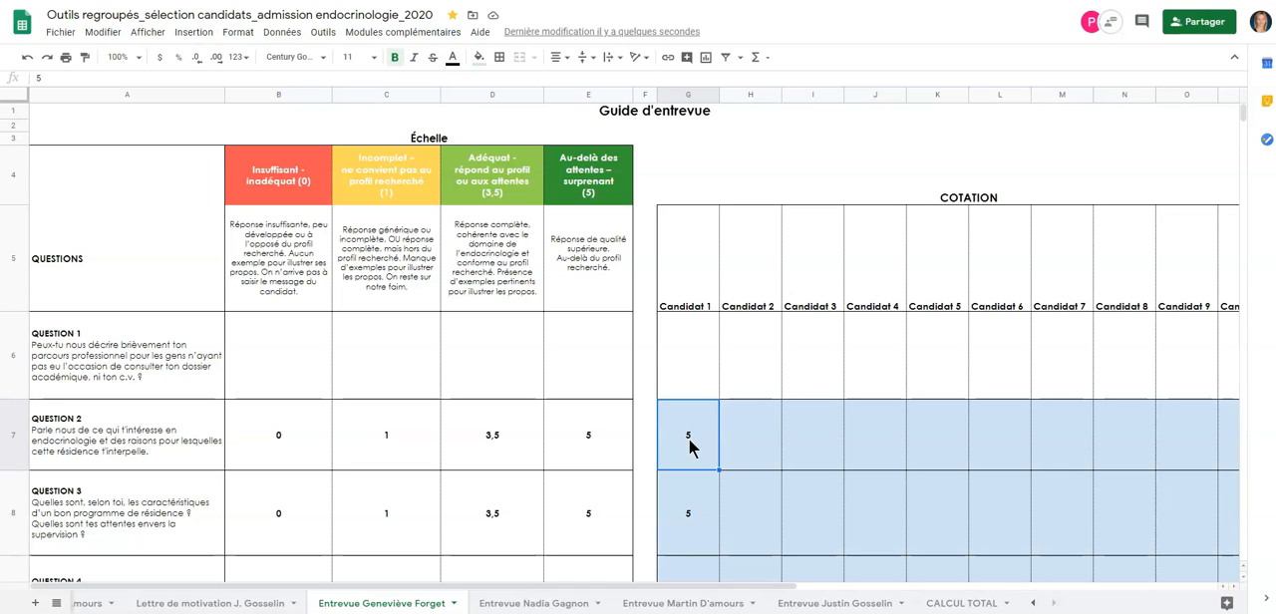
scroll(690, 446, down, 2)
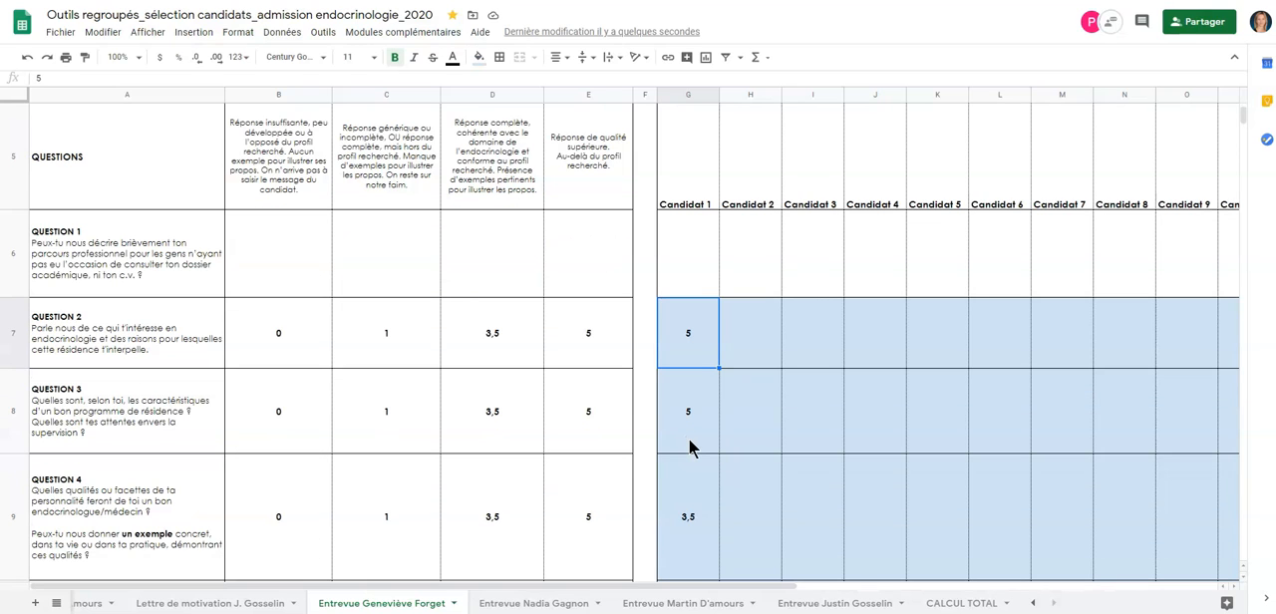
click(698, 179)
click(701, 339)
click(157, 287)
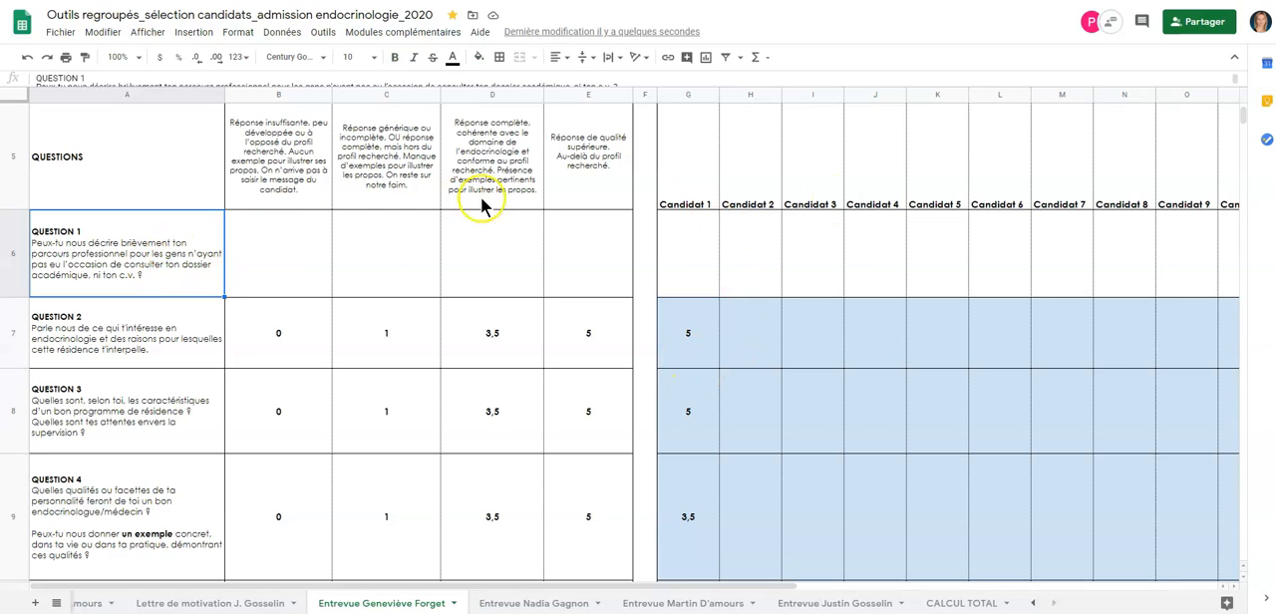
click(694, 245)
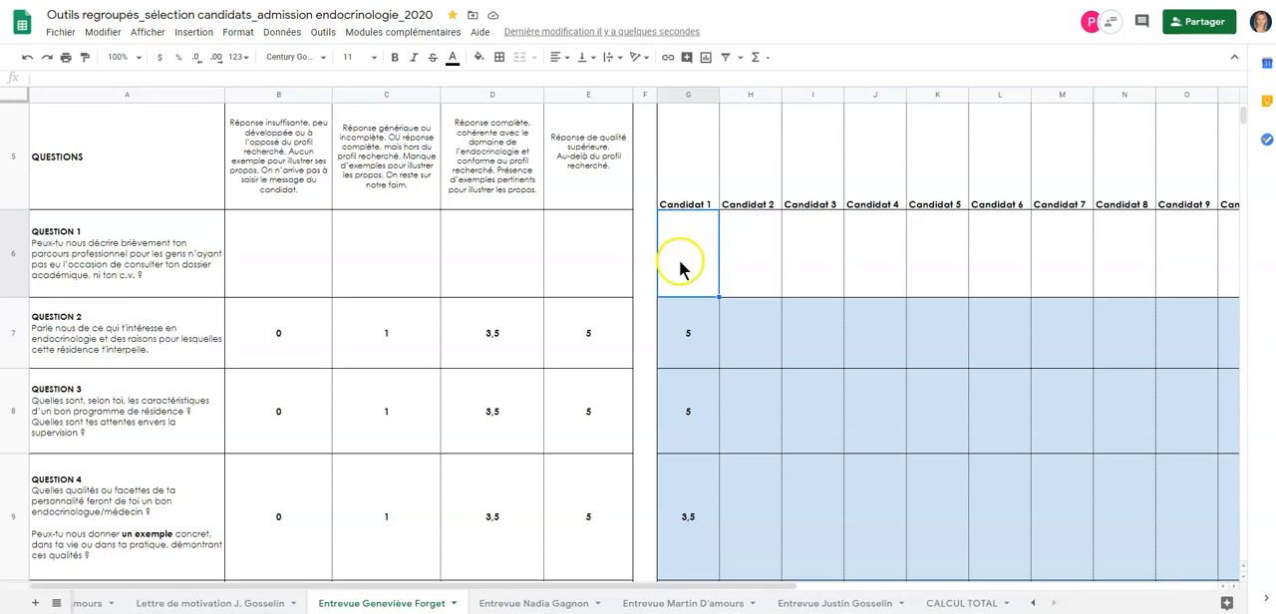
click(695, 339)
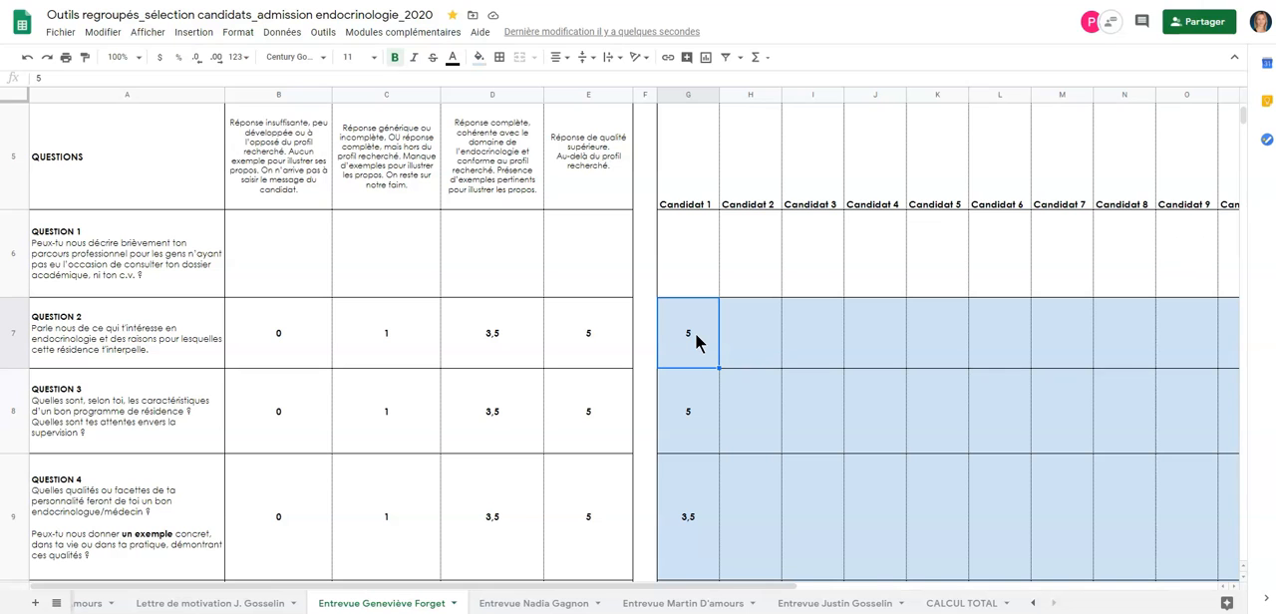
scroll(695, 340, down, 10)
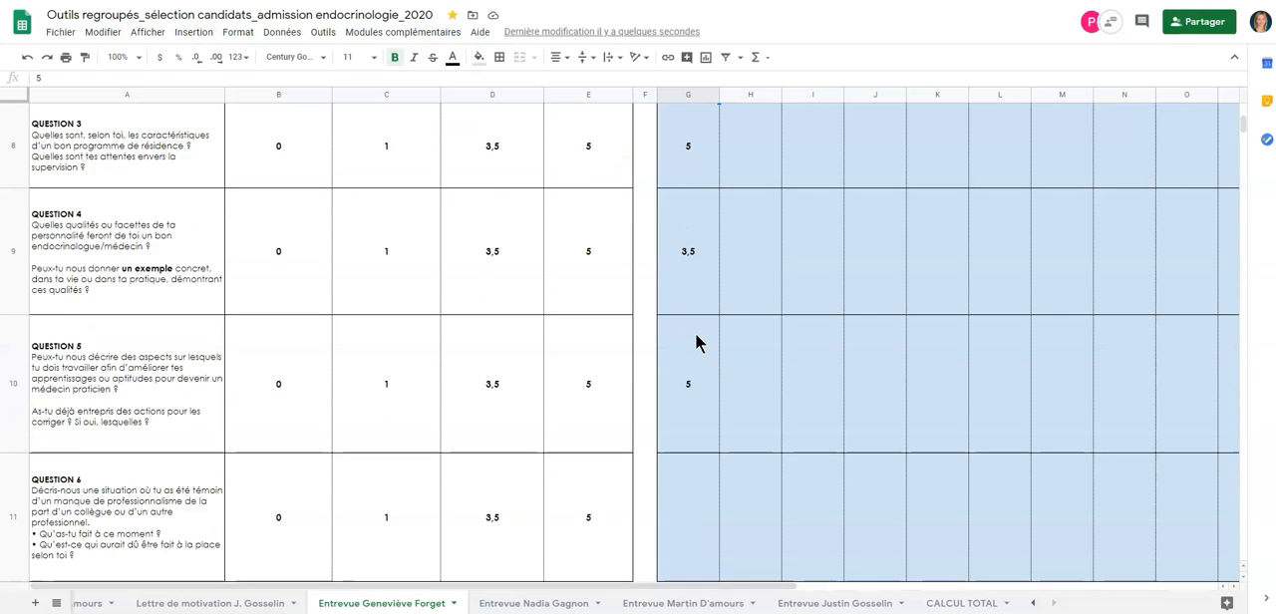
scroll(695, 342, down, 3)
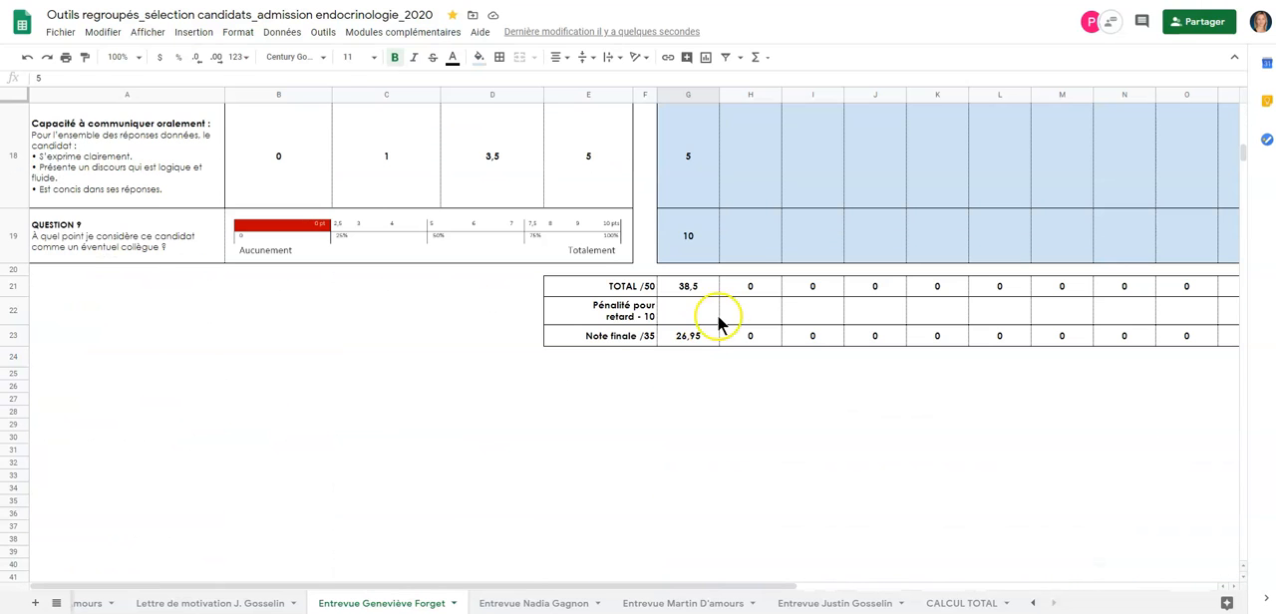
Step: Examine Candidat 1's formulas for TOTAL /50 and Note finale /35 beneath the interview questions
click(699, 290)
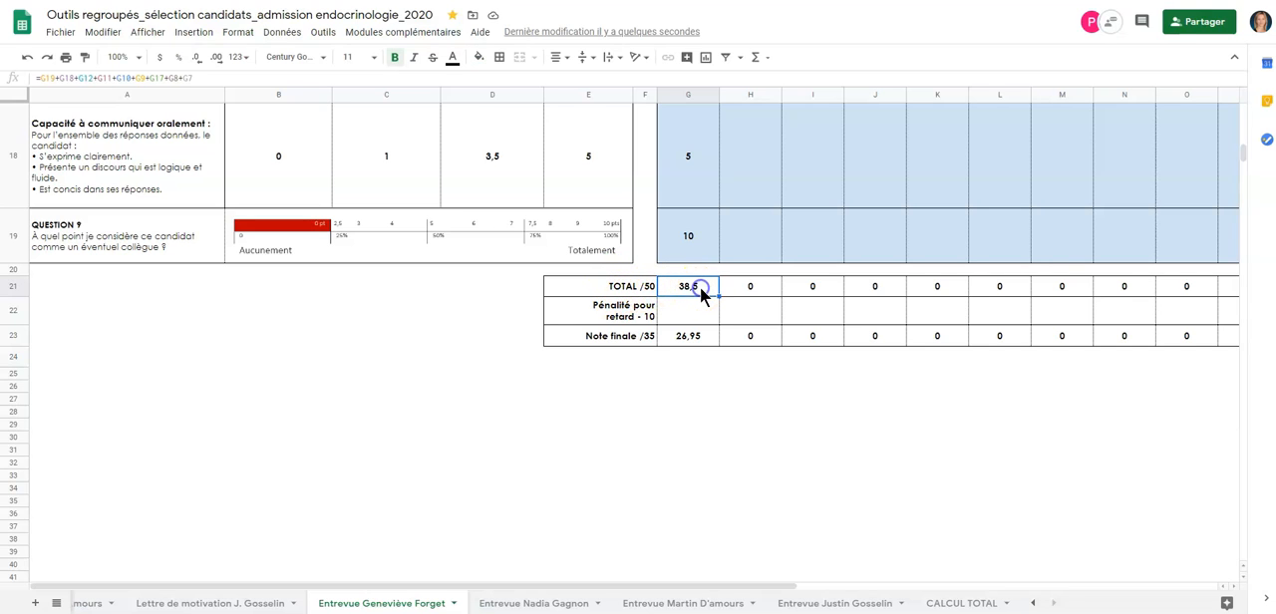
click(604, 339)
click(695, 336)
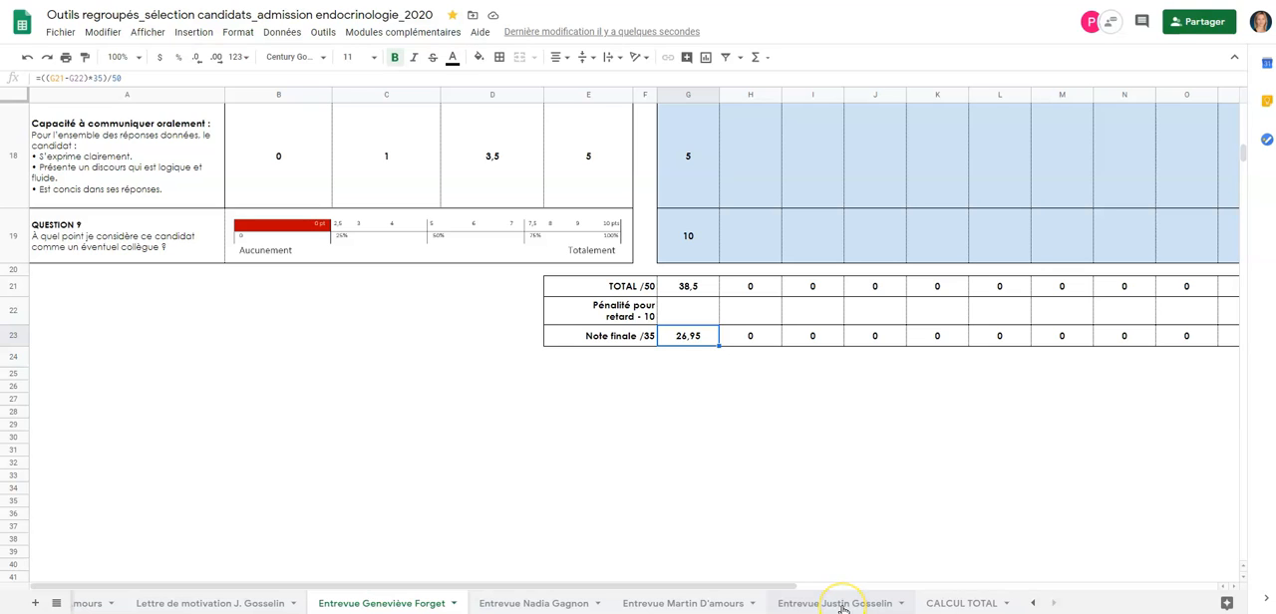
click(756, 231)
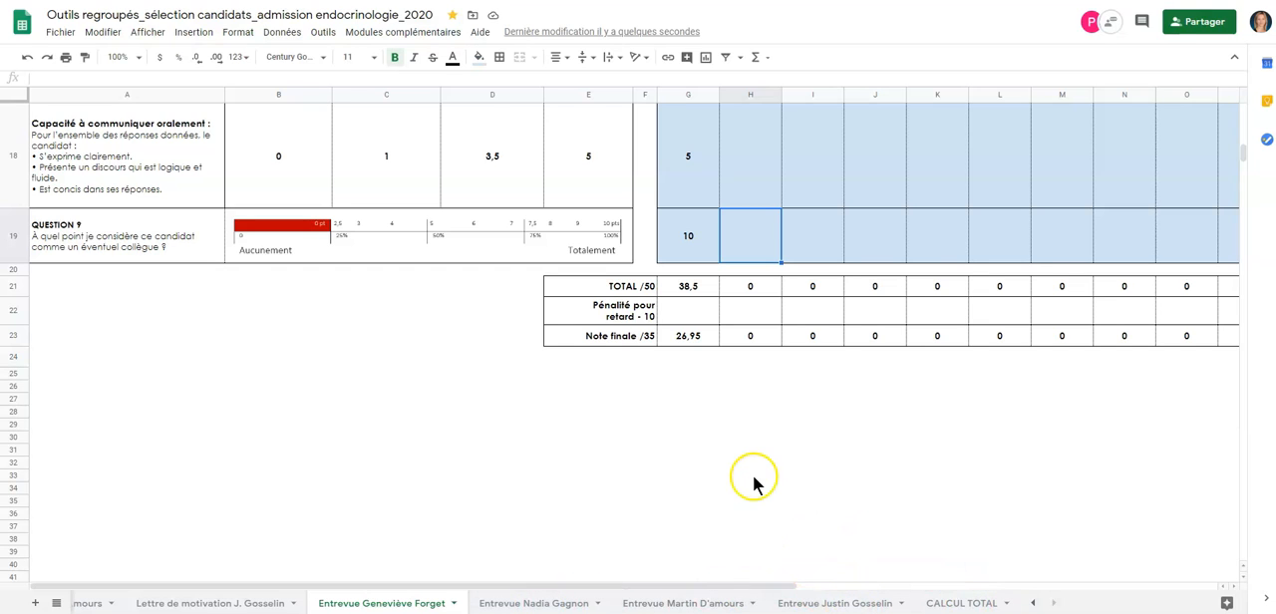
Step: Open the Relevé notes G.F et N.G. sheet
scroll(726, 419, up, 10)
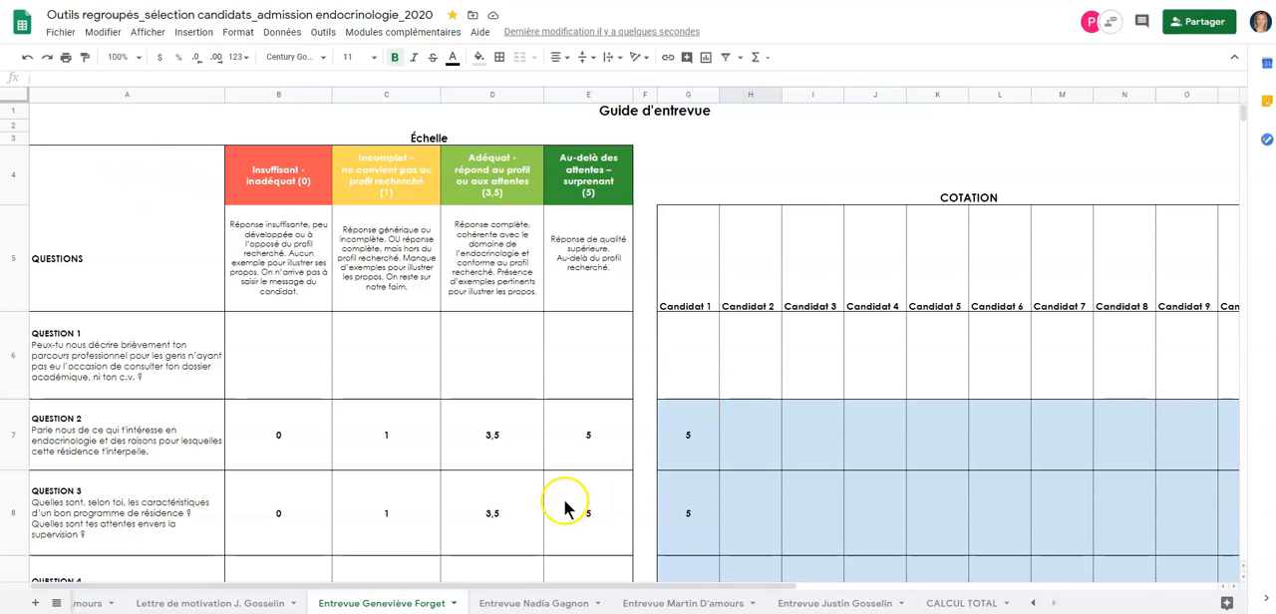
click(1034, 603)
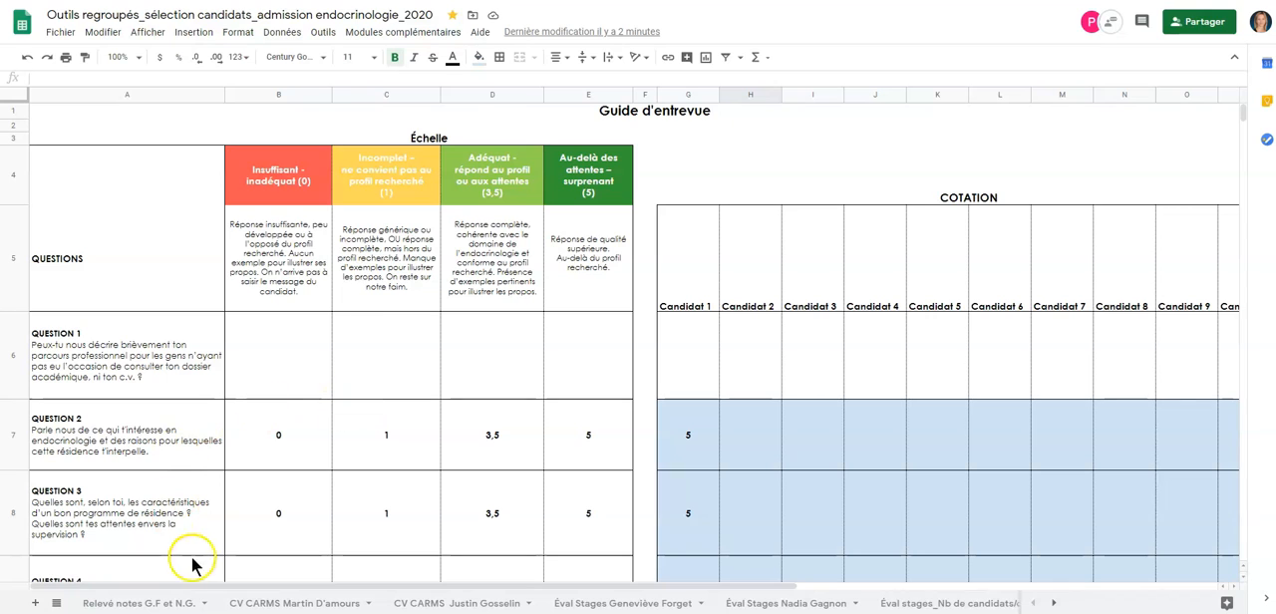
click(175, 604)
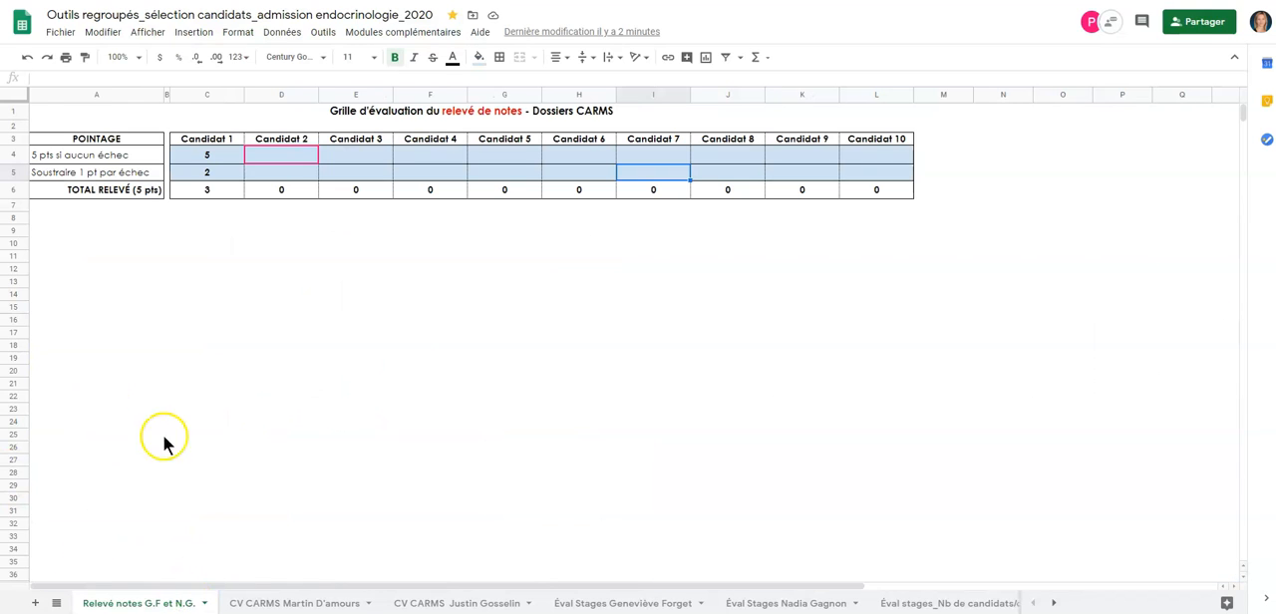
Step: Enter 5 points for Candidat 7 in the transcript grid and 2 in the row for points subtracted per failure
click(659, 173)
key(Up)
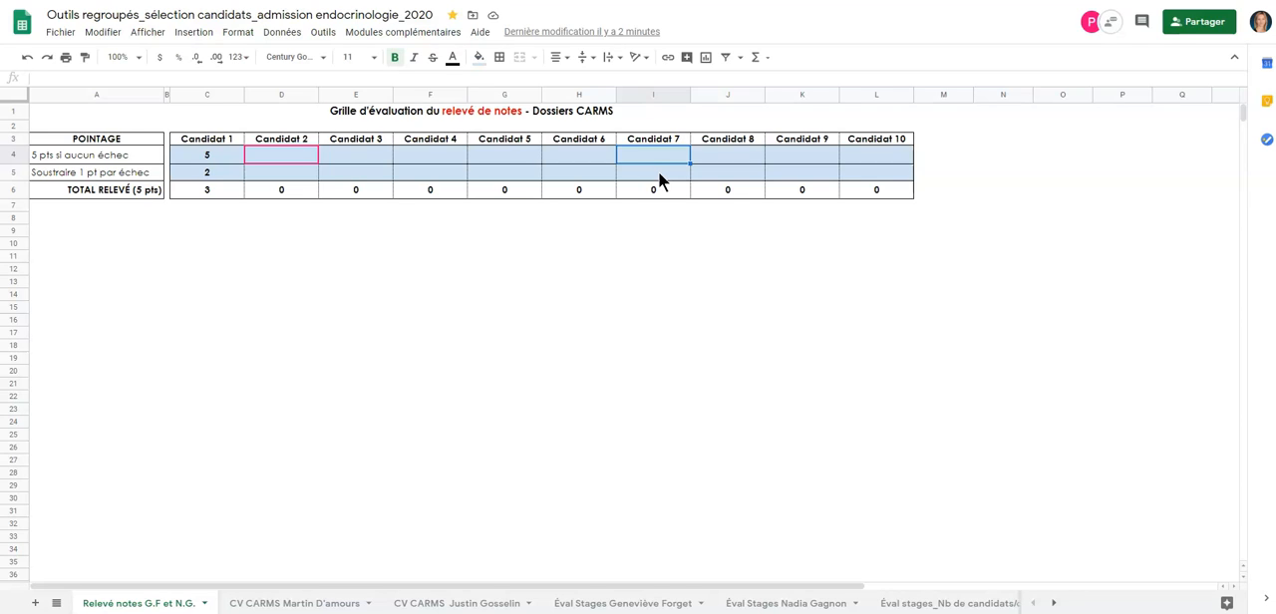
key(Left)
key(Left)
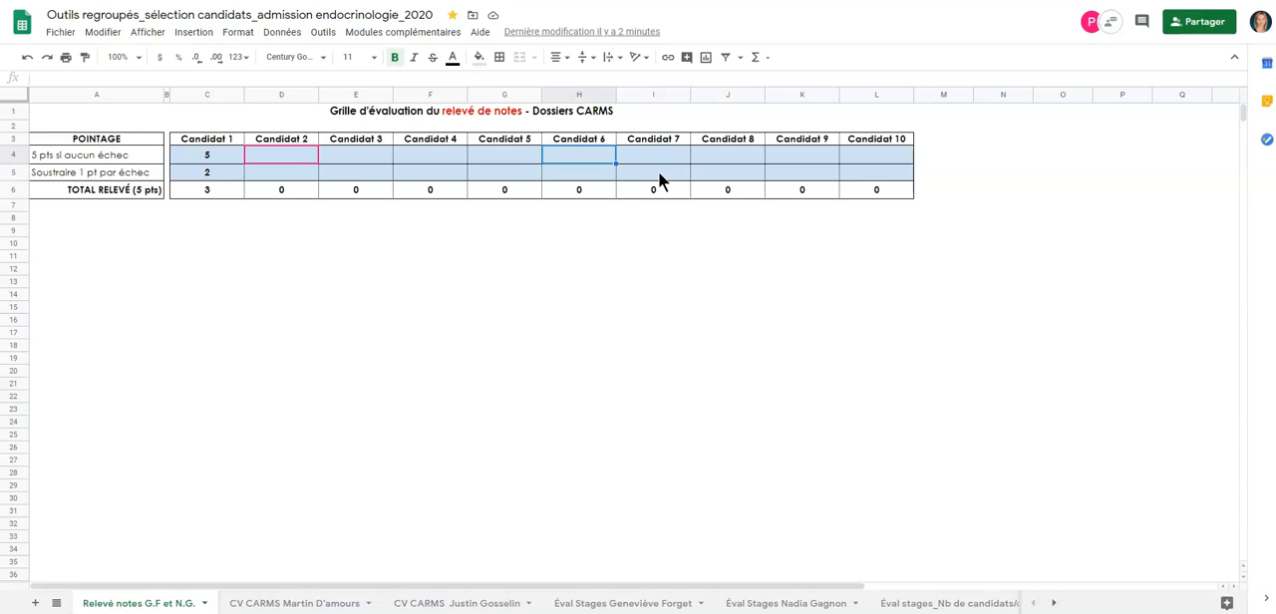
key(Right)
key(Left)
key(Right)
key(Right)
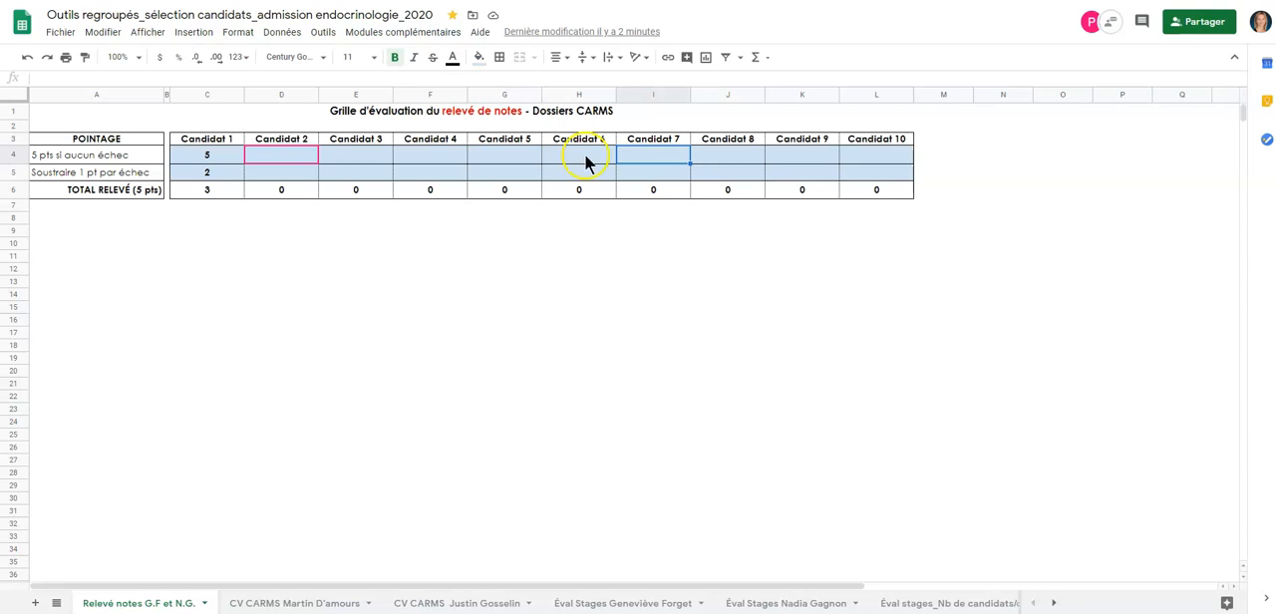
text(5)
key(Return)
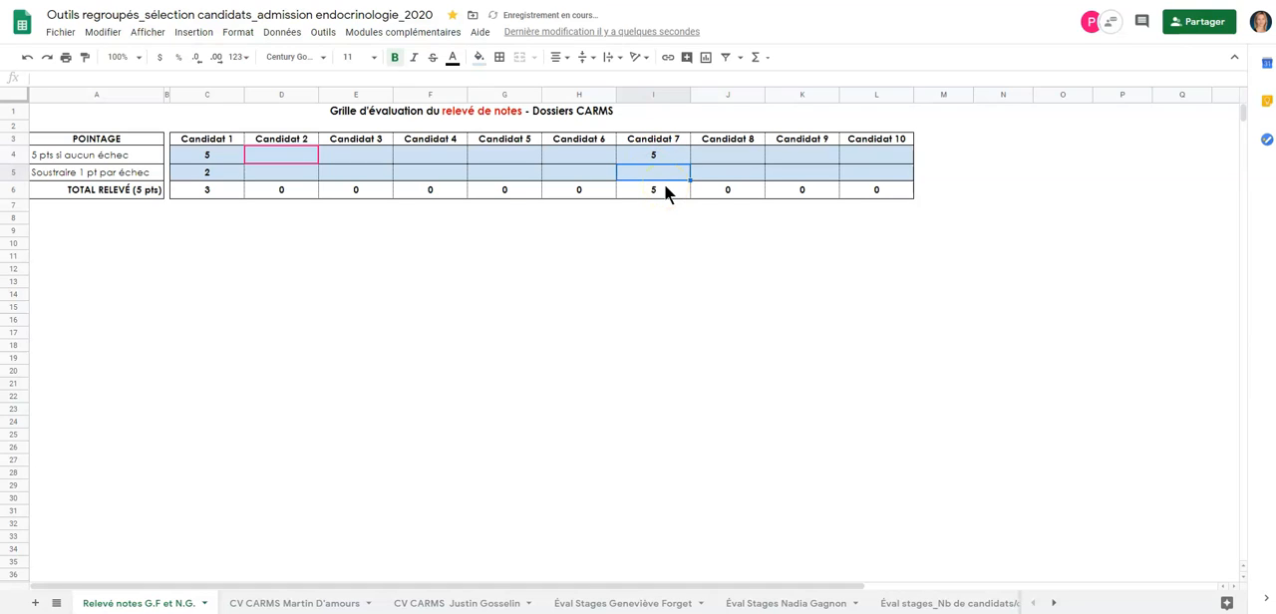
text(2)
key(Return)
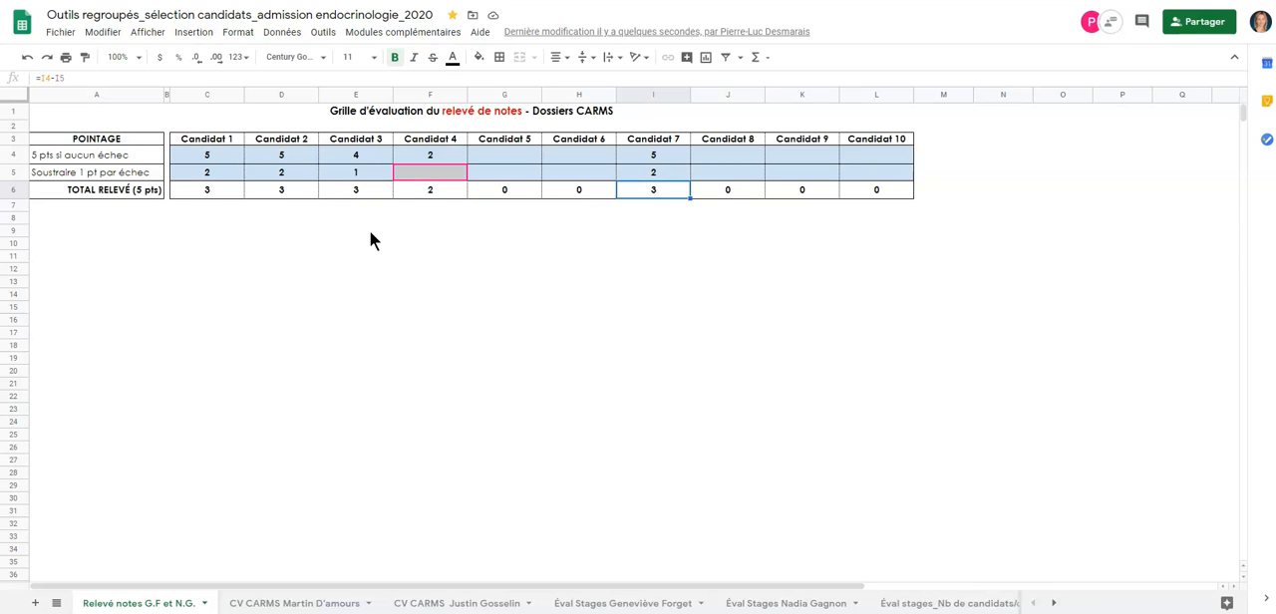
Step: Clear the points and failure deductions of Candidat 1 through Candidat 7 in C4:I5, keeping the total formulas
click(449, 219)
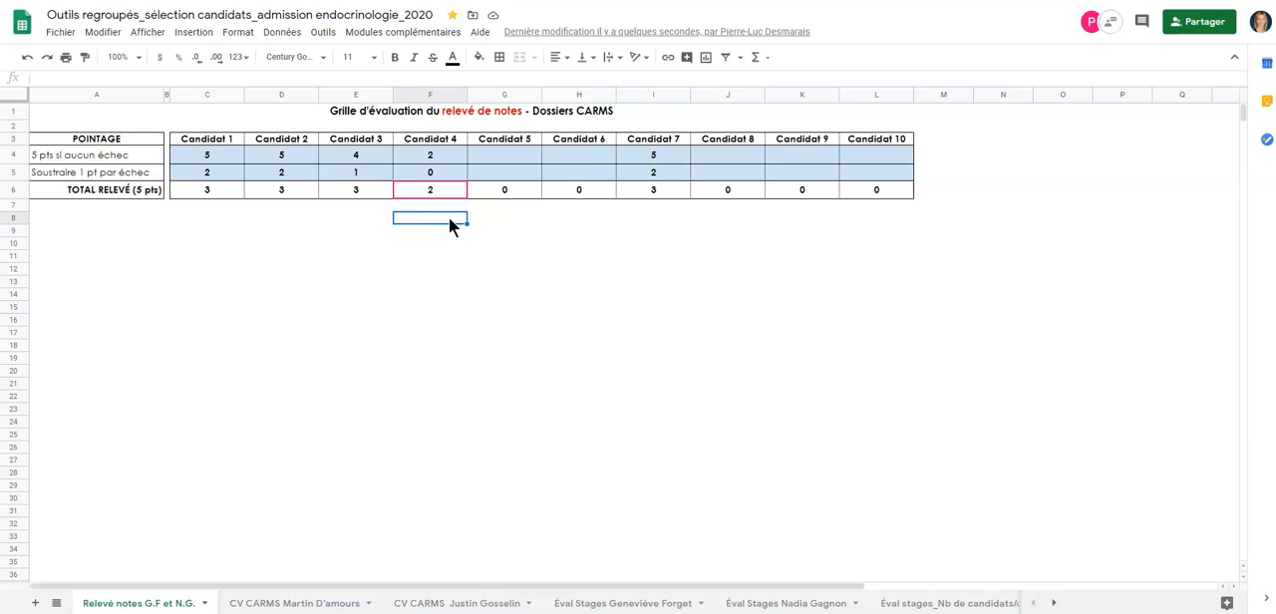
click(416, 204)
drag(211, 159, 648, 173)
key(Delete)
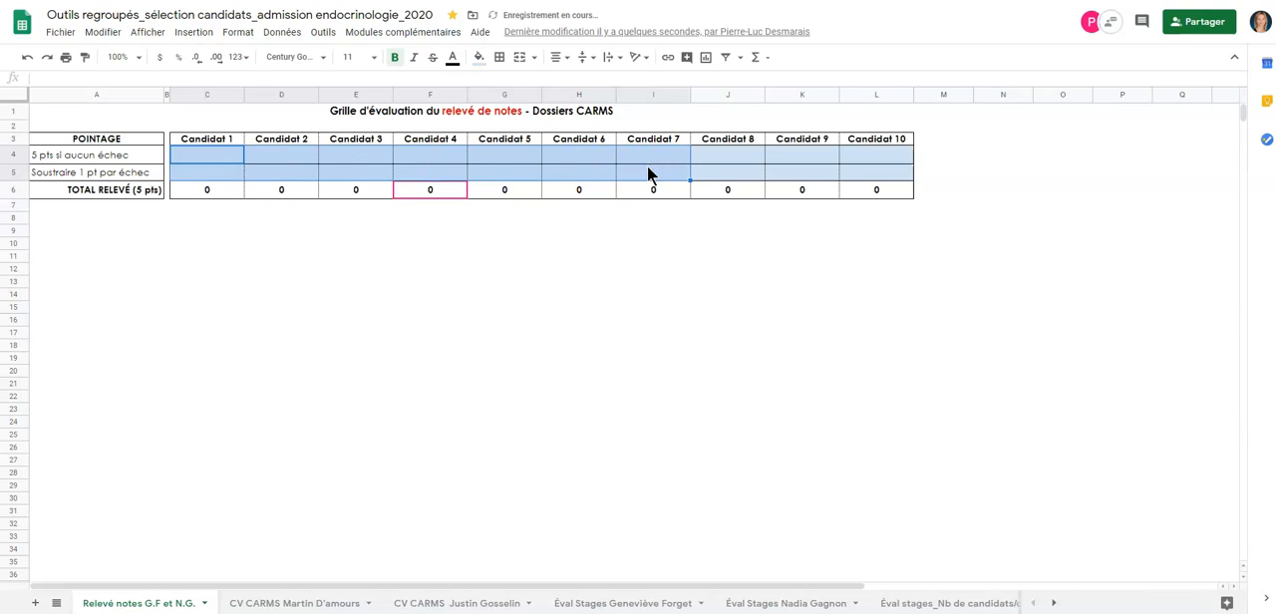
click(554, 202)
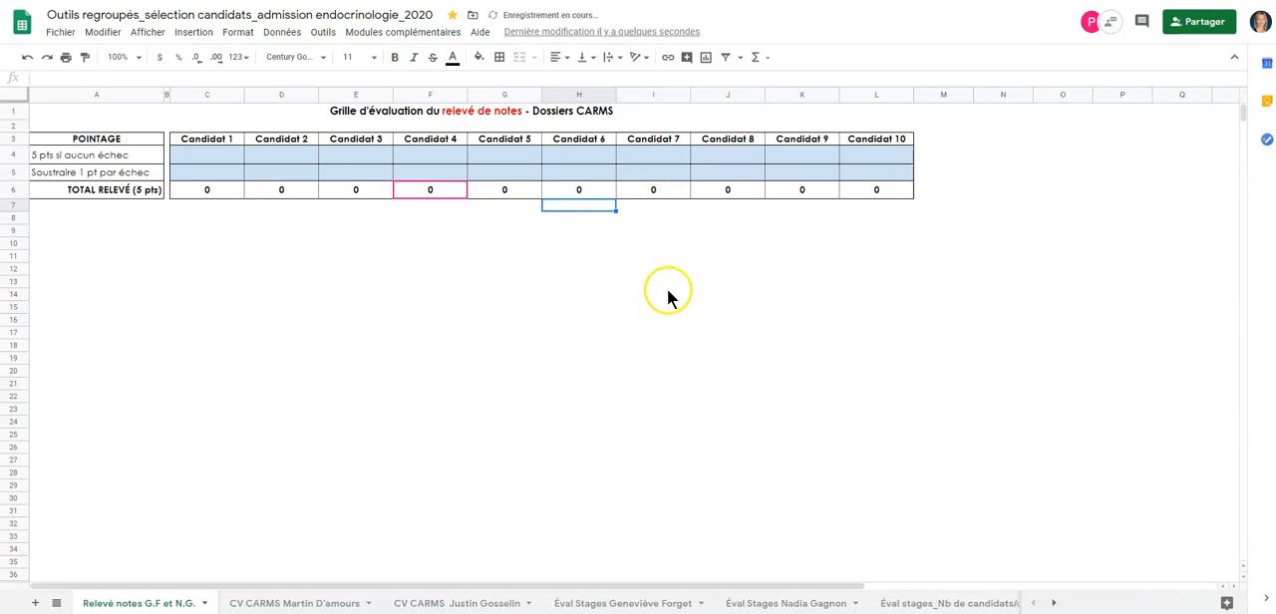
click(709, 258)
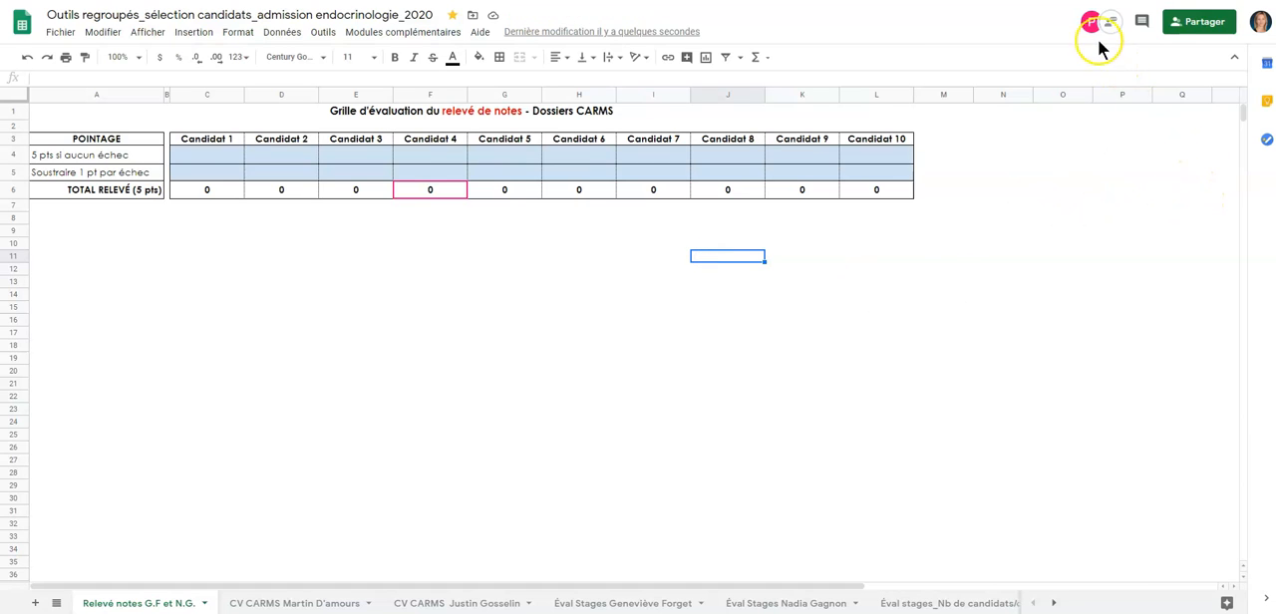
Step: View the connected collaborator's contact card and its messaging option
mouse_move(1093, 27)
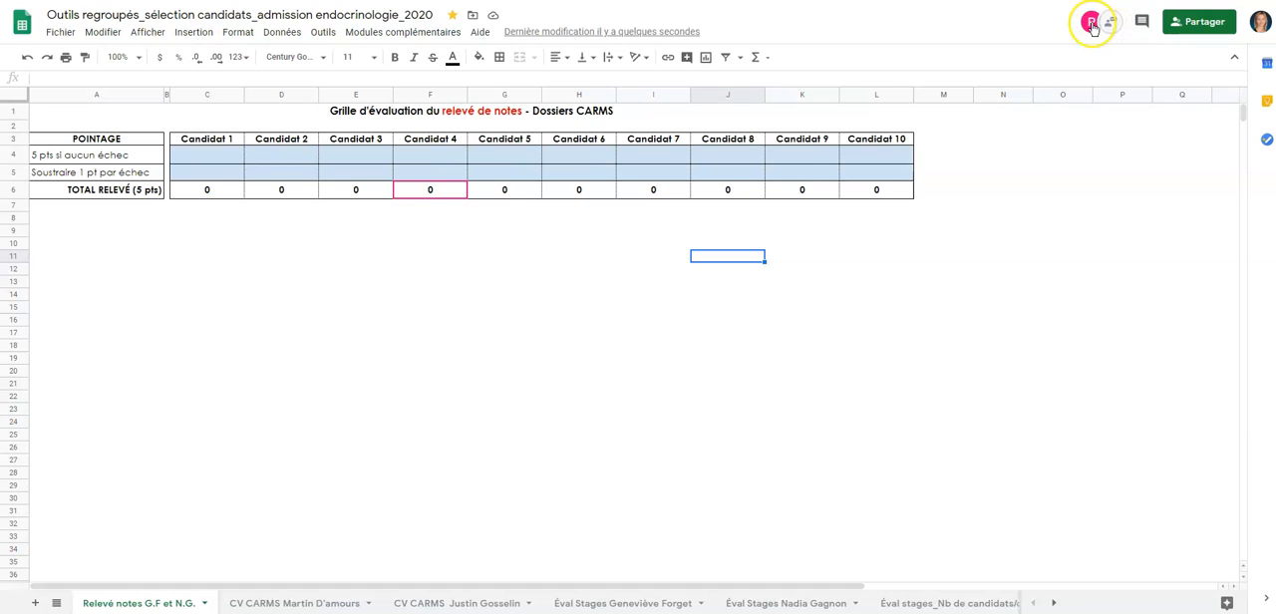
click(1093, 28)
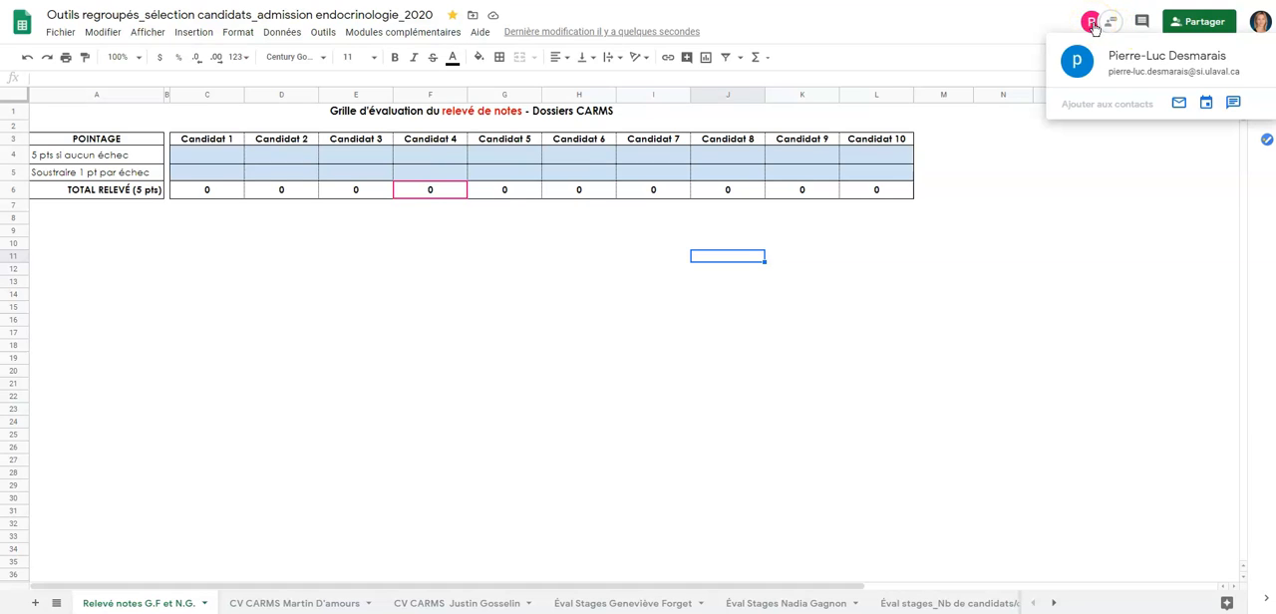
click(1233, 106)
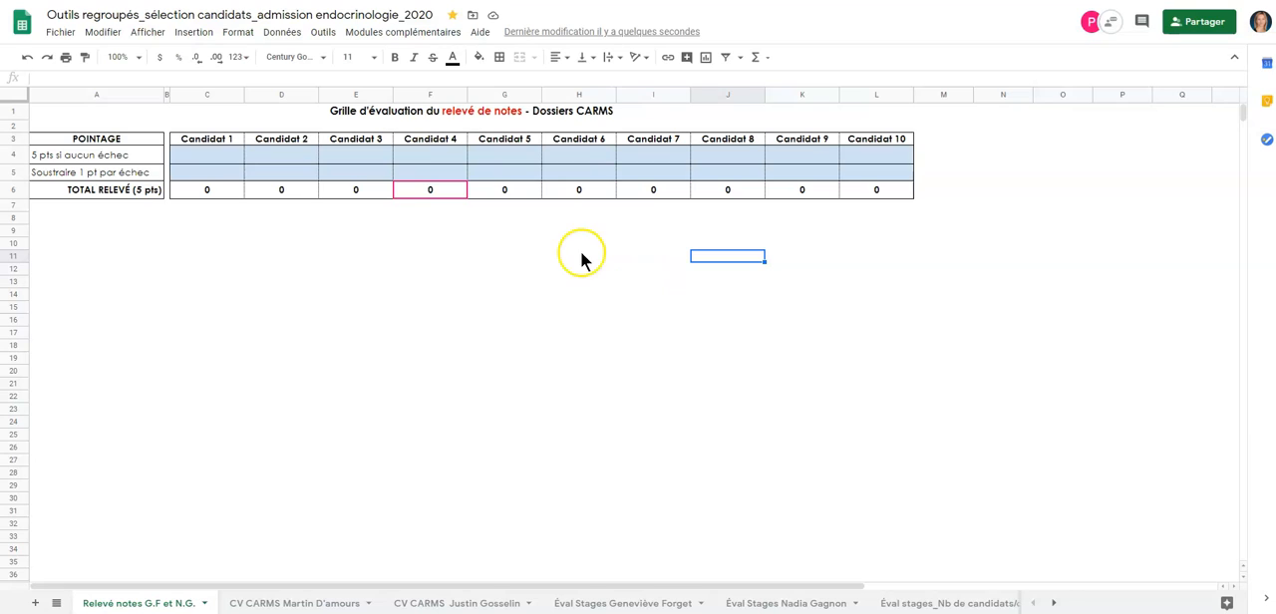
click(109, 207)
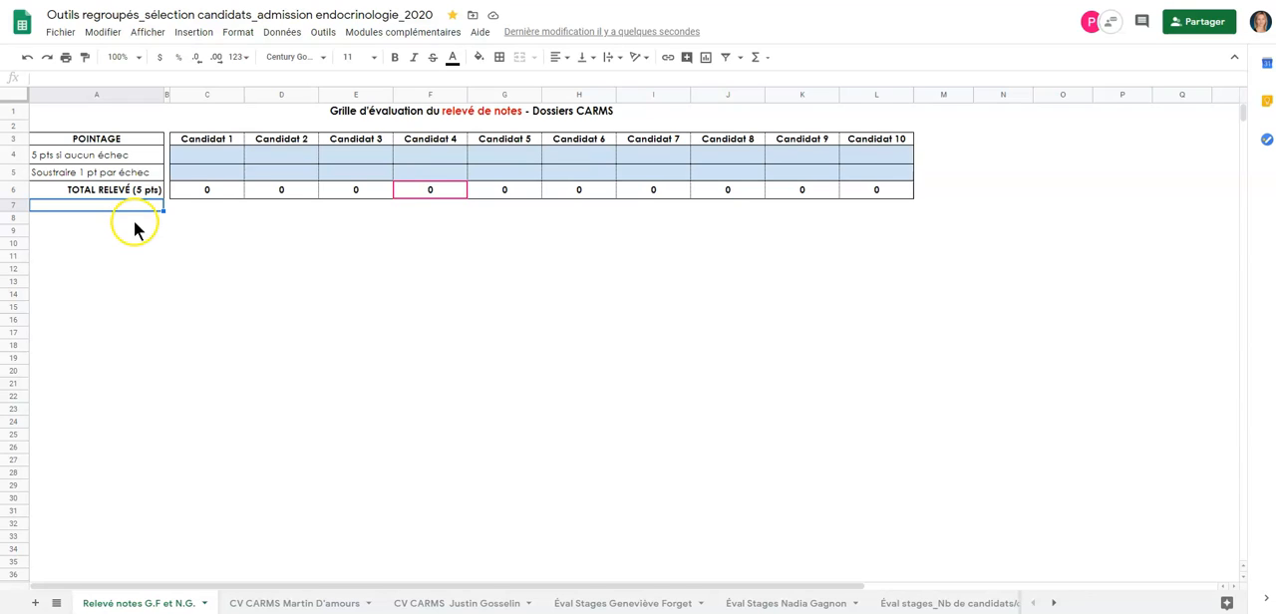
click(135, 218)
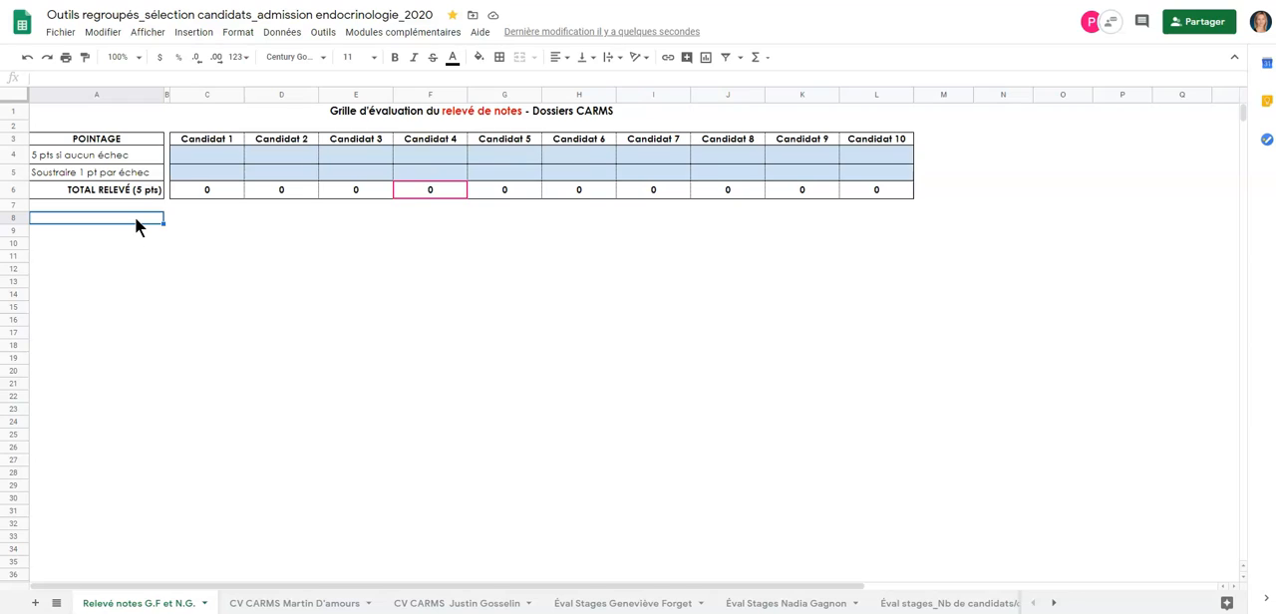